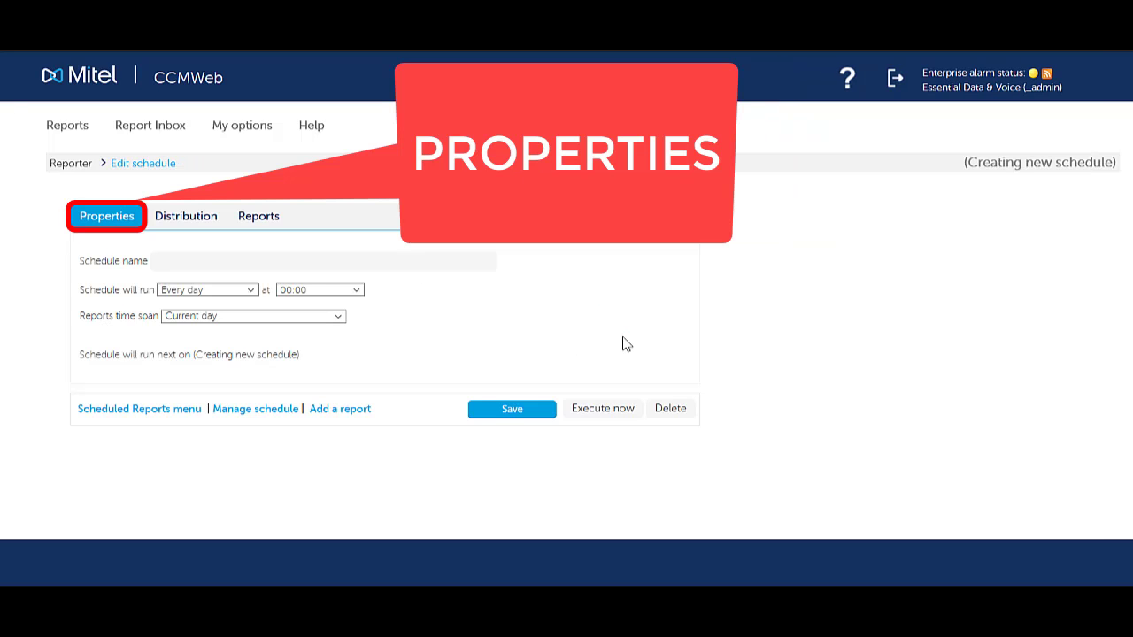
- Name the new schedule Daily CS Reports and set it to run every day at 08:30 over the previous day
click(384, 262)
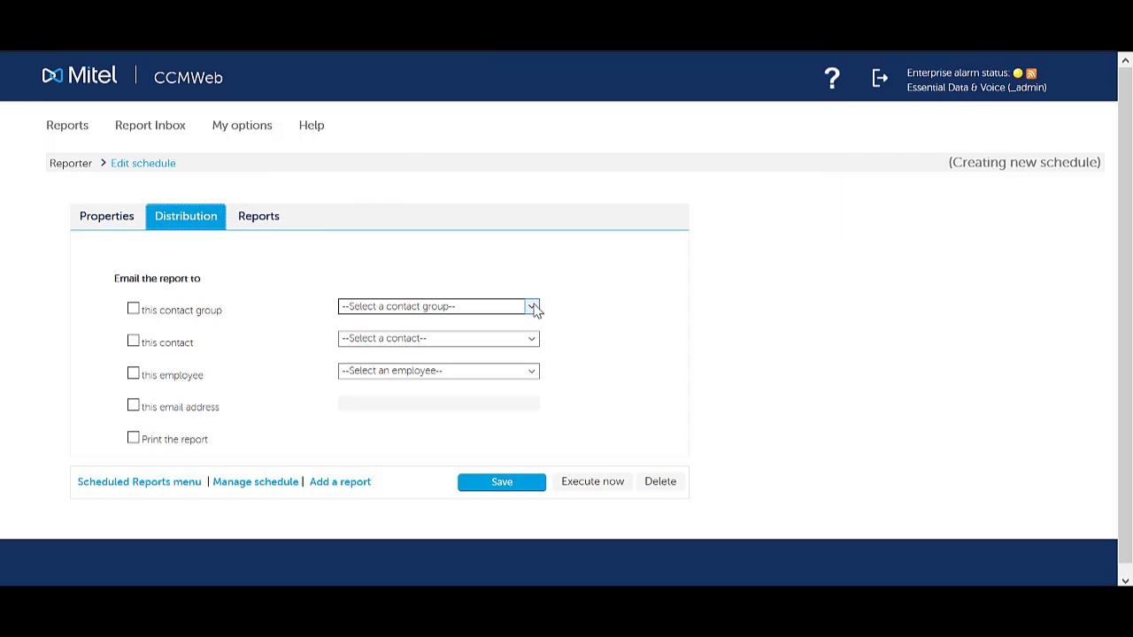
- Check the contact group and contact choices, set the report to be emailed to an employee, and save the schedule
click(531, 307)
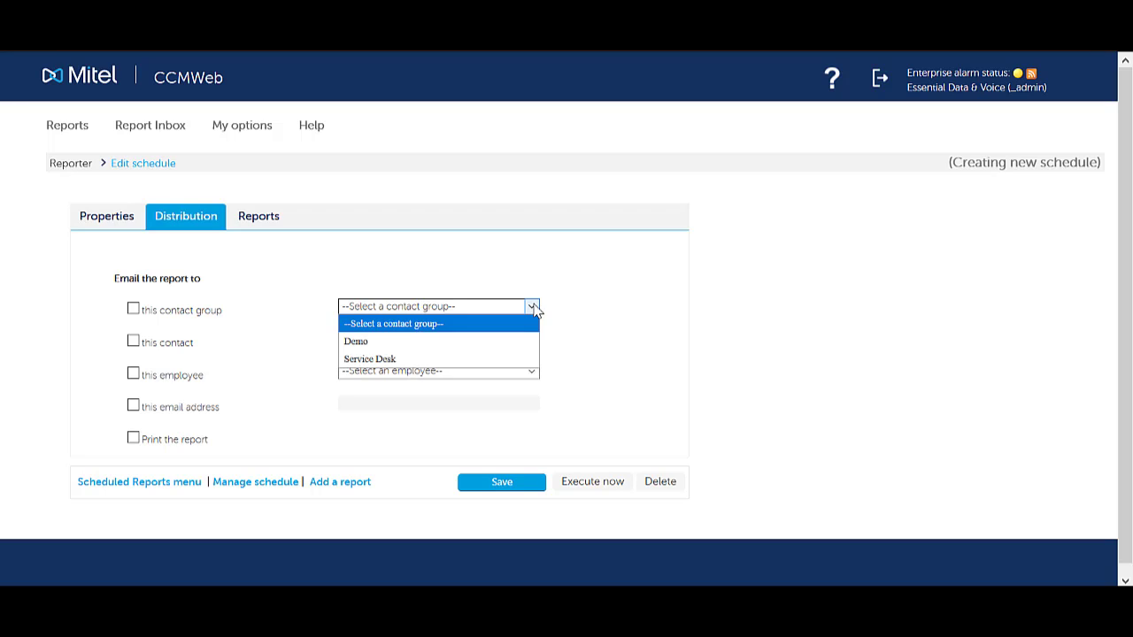
click(533, 307)
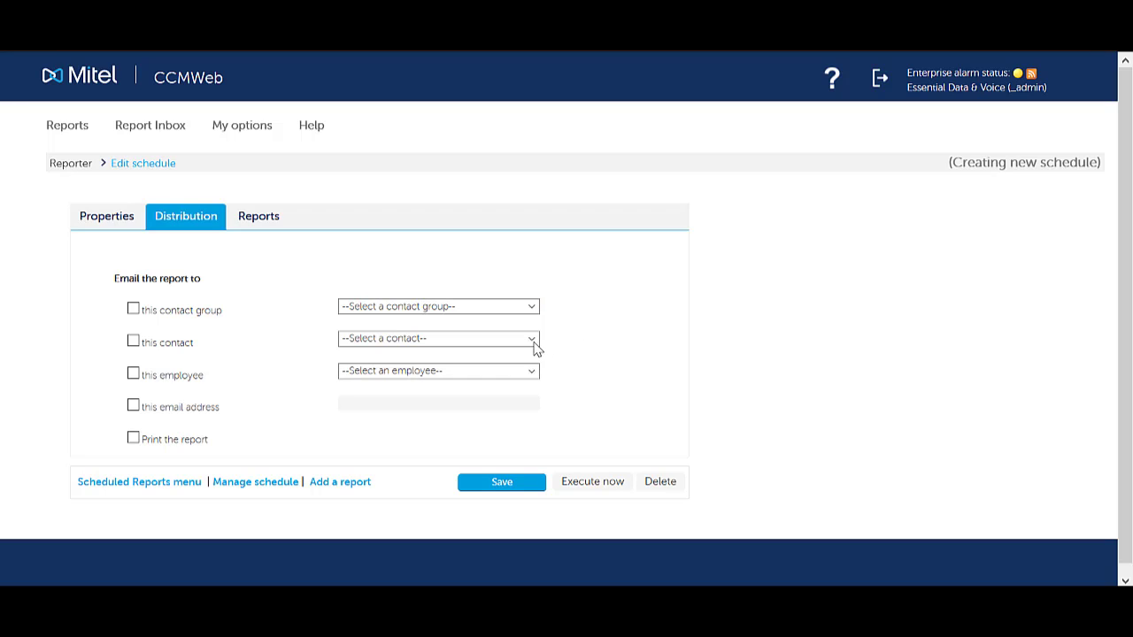
click(533, 344)
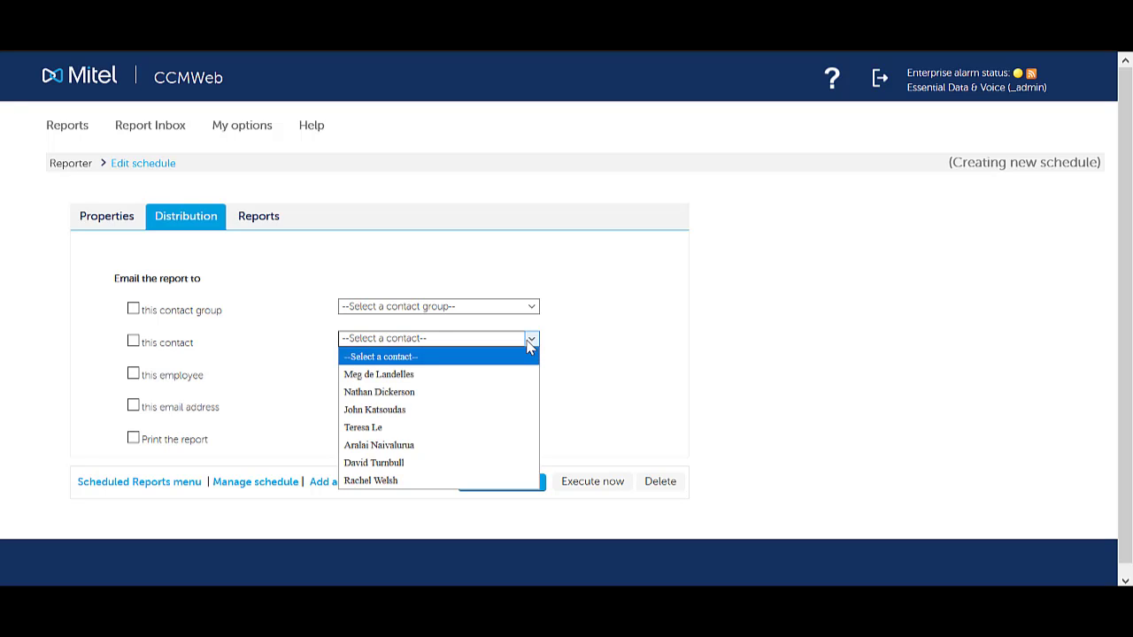
click(529, 345)
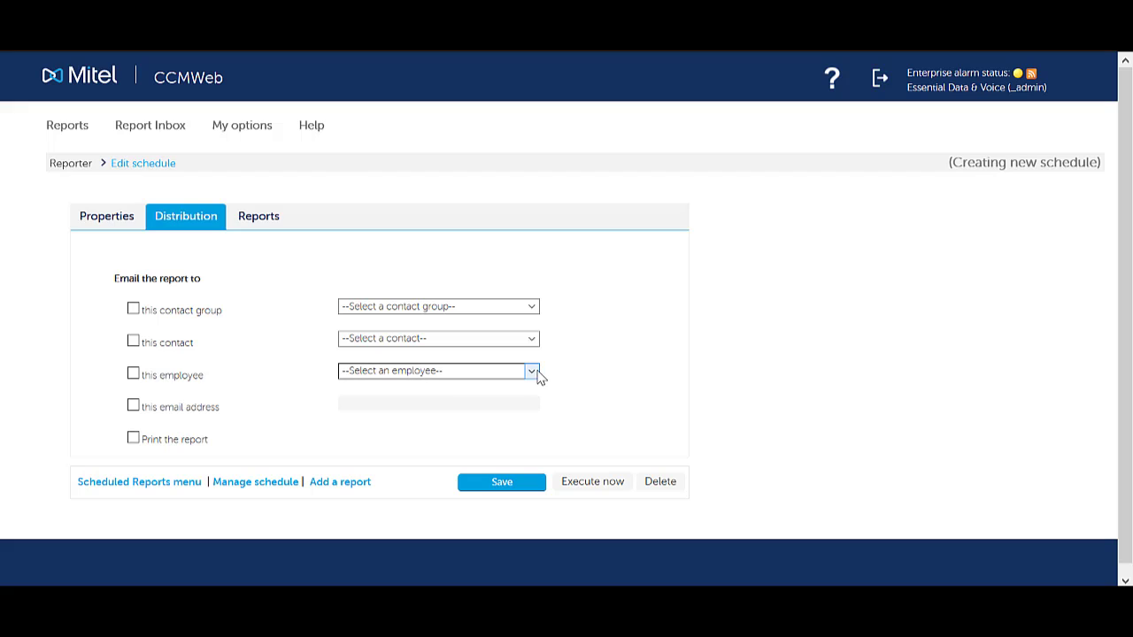
click(531, 372)
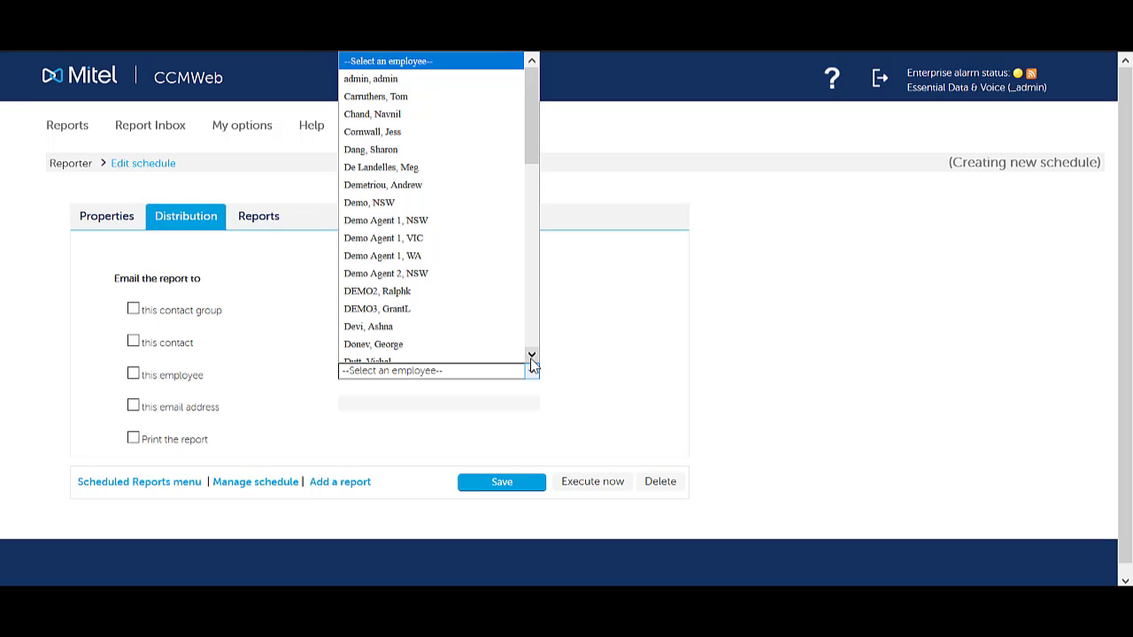
click(747, 389)
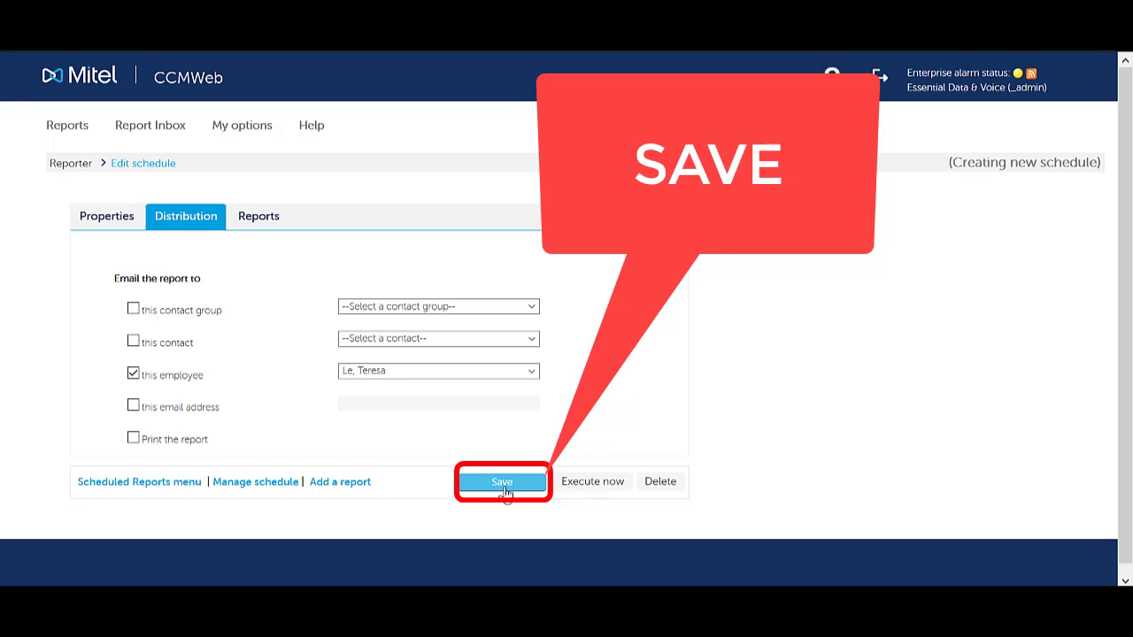
click(502, 482)
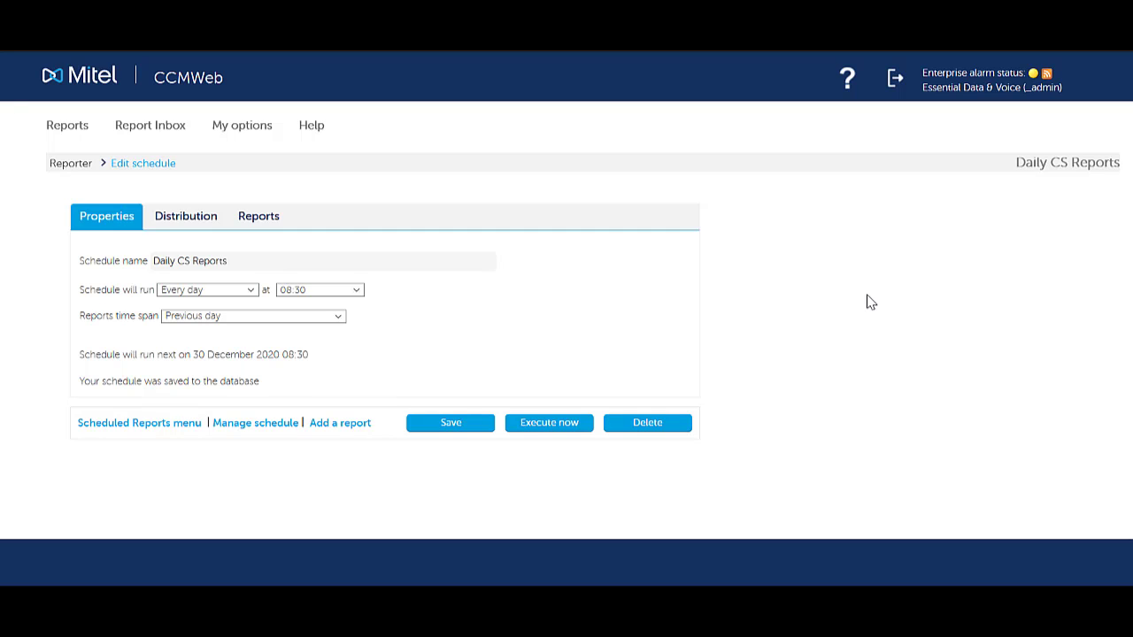
- Add a voice Queue Group Performance by Queue report for the All EDV Support Qs group, rendered in Excel, to the schedule
click(355, 425)
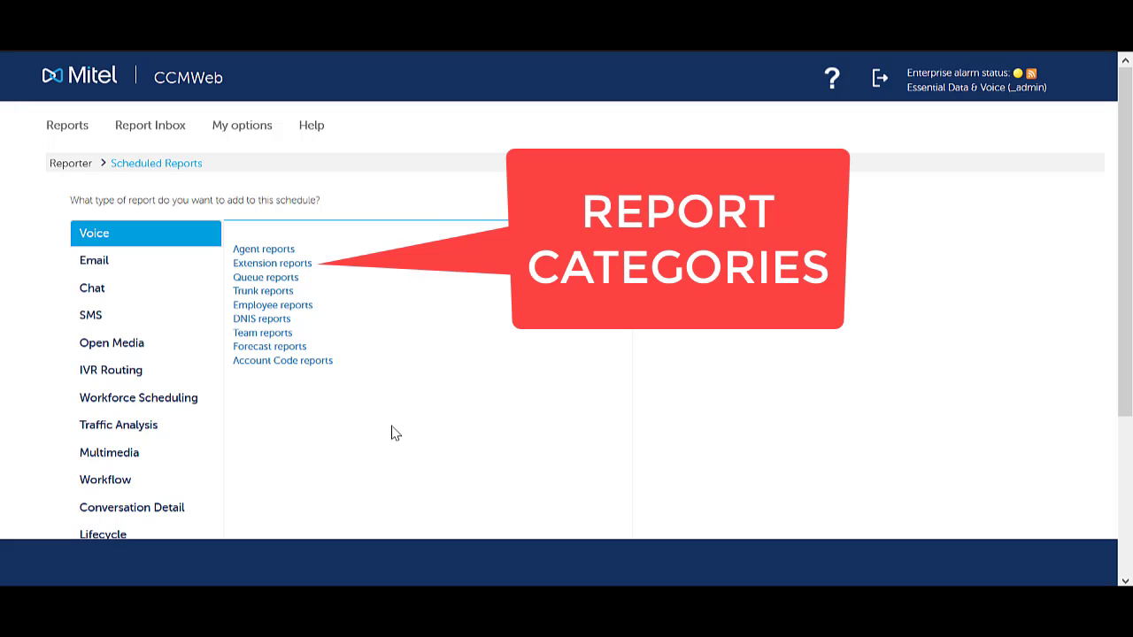
click(295, 278)
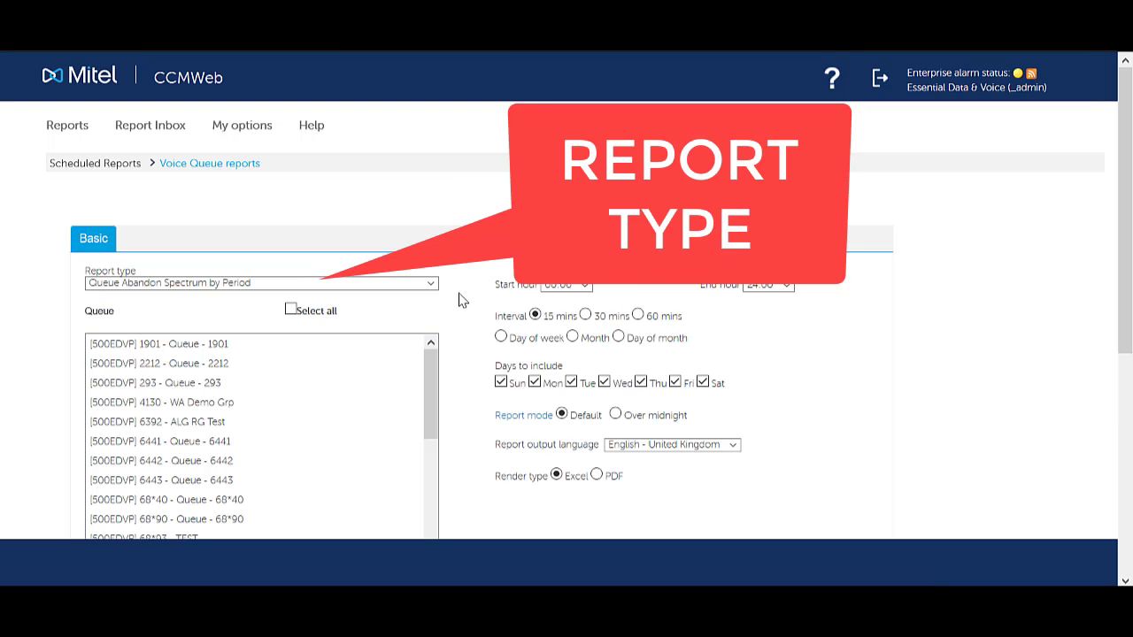
click(431, 285)
scroll(420, 362, down, 10)
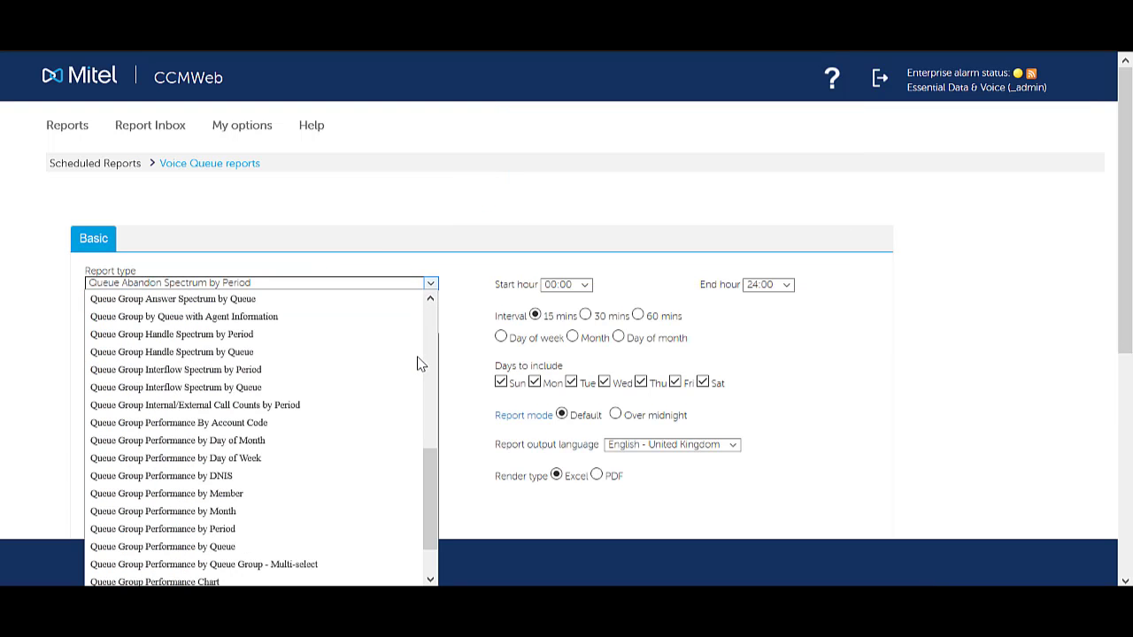
click(355, 546)
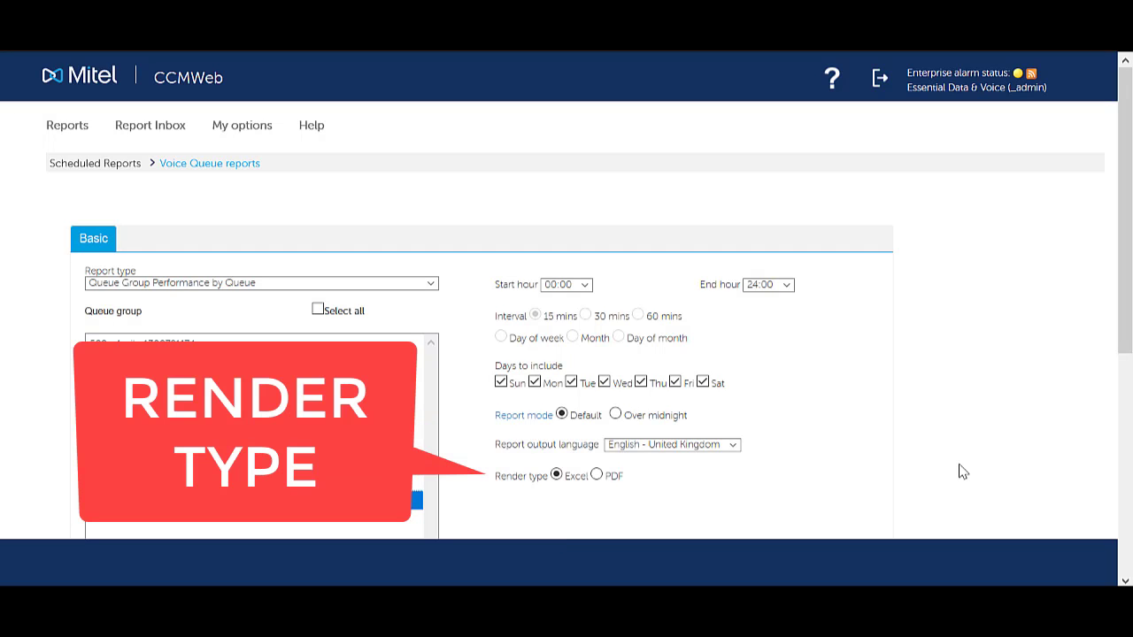
scroll(963, 471, down, 5)
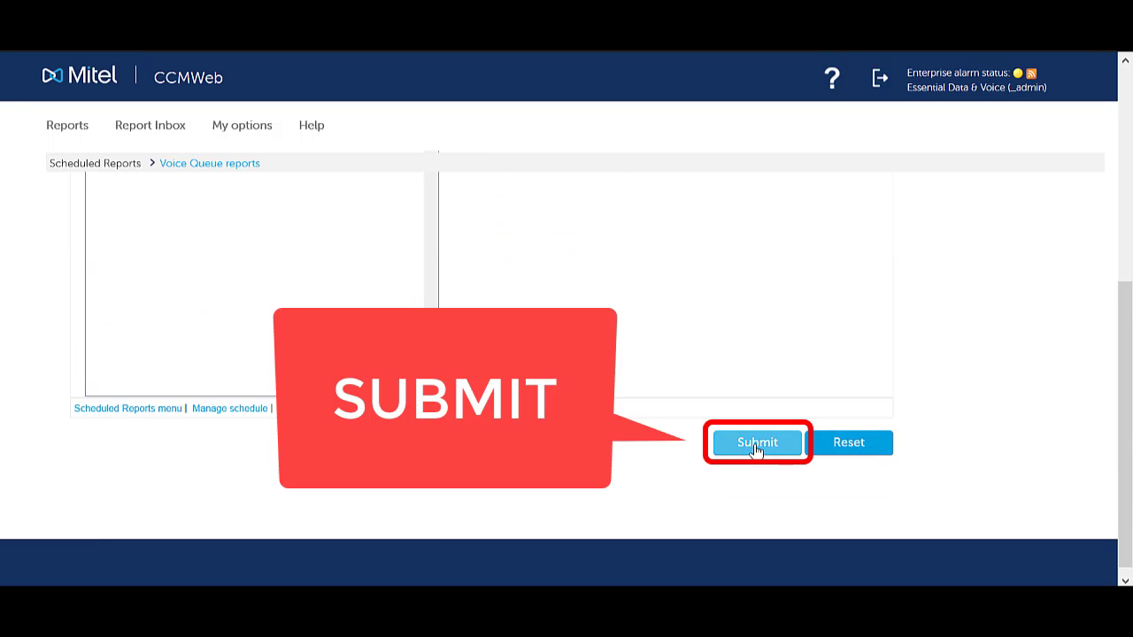
click(753, 447)
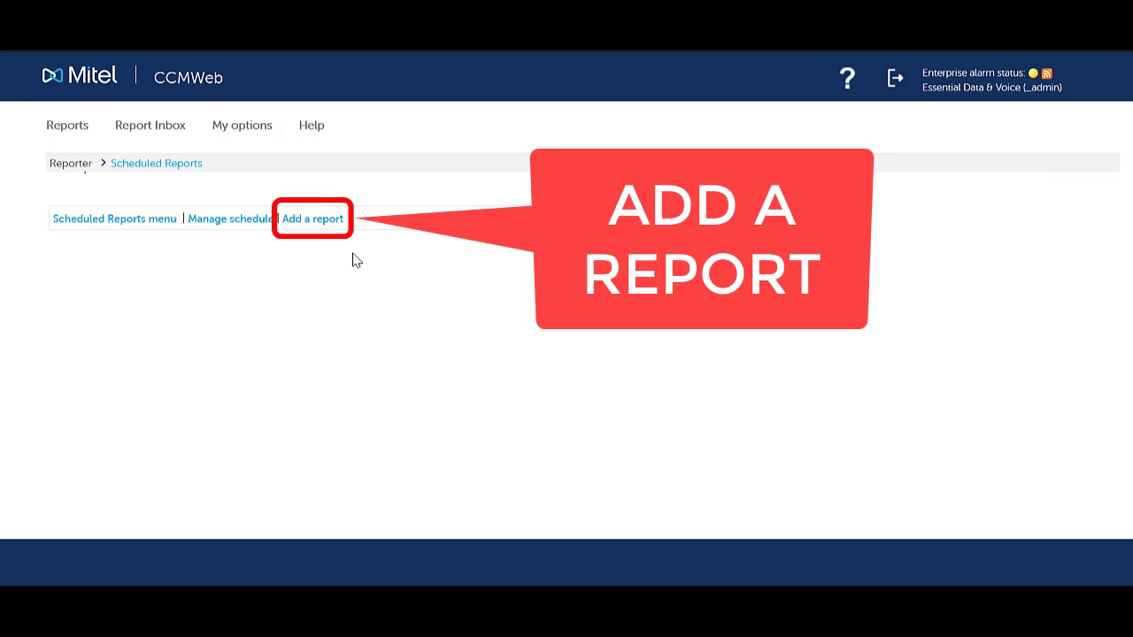
- Add a voice Agent Group Performance by Agent report for agent group 557 - Voice Serv Agt Grp to the schedule
click(326, 220)
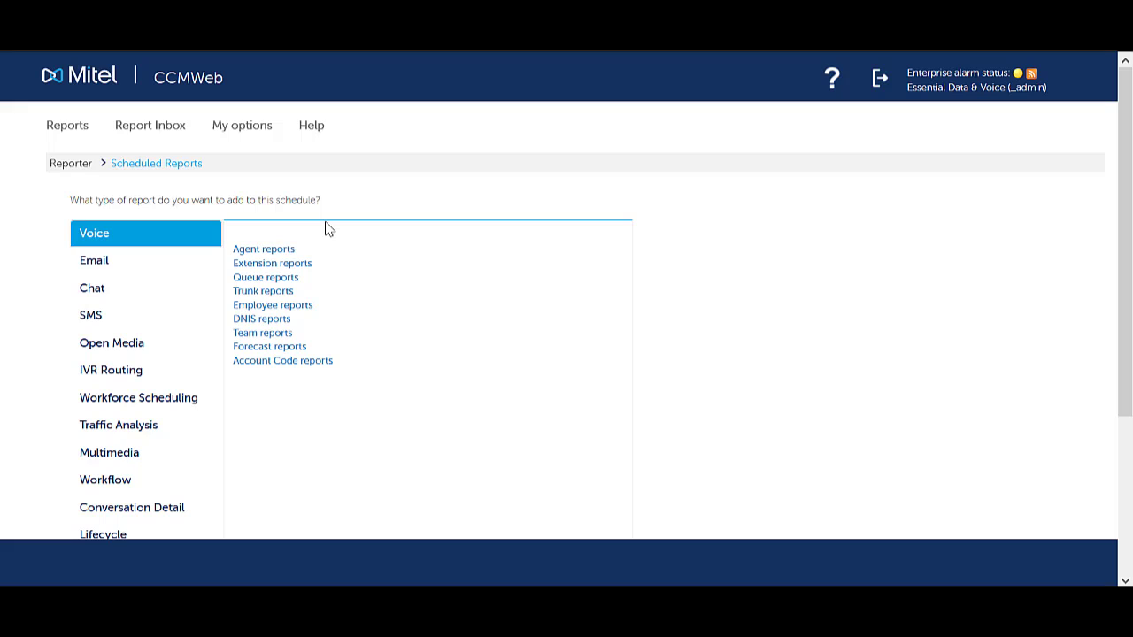
click(290, 250)
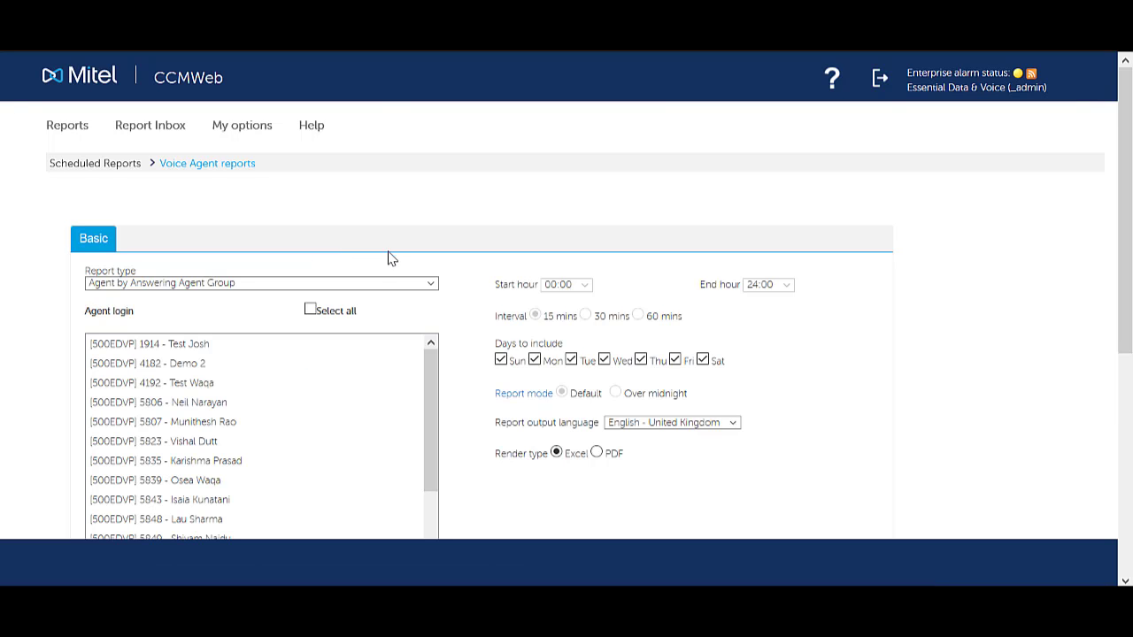
click(404, 285)
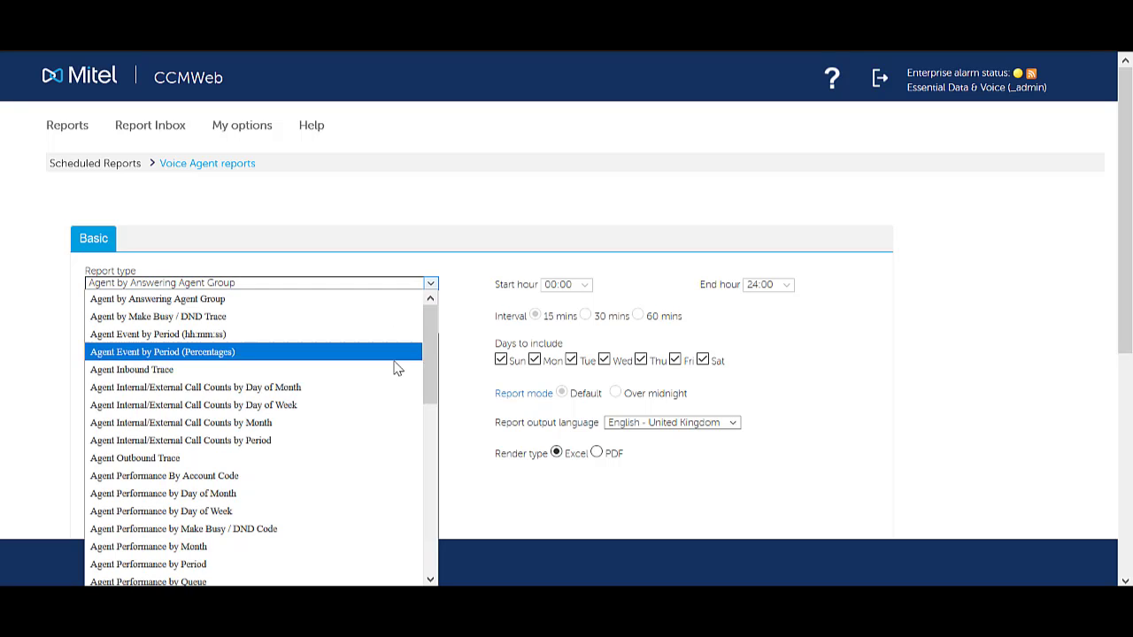
scroll(392, 366, down, 3)
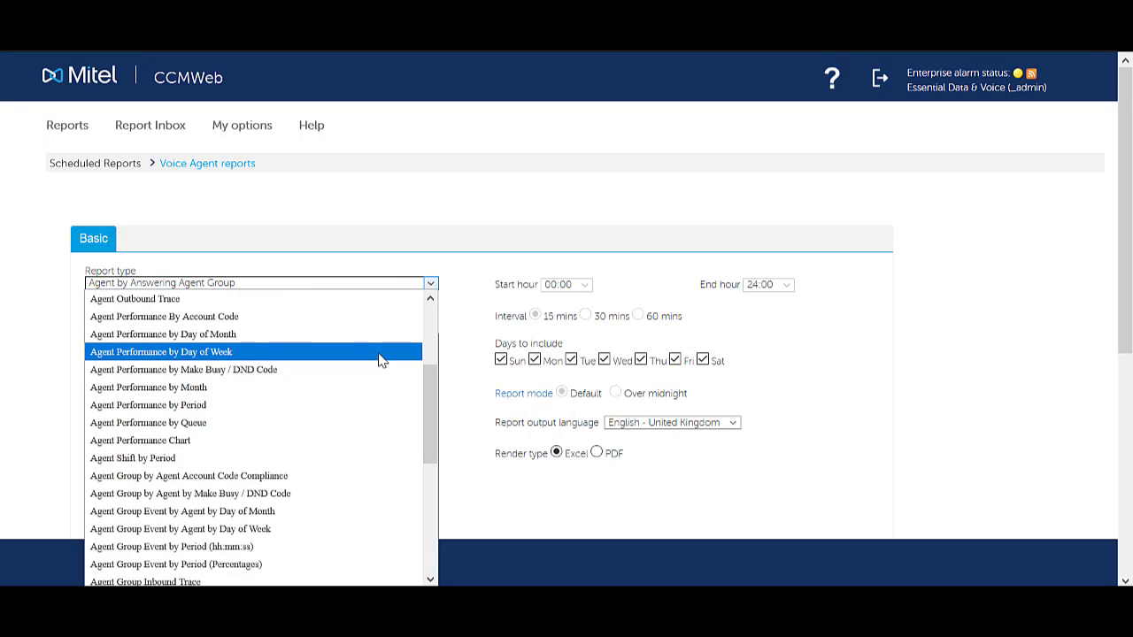
scroll(378, 358, down, 3)
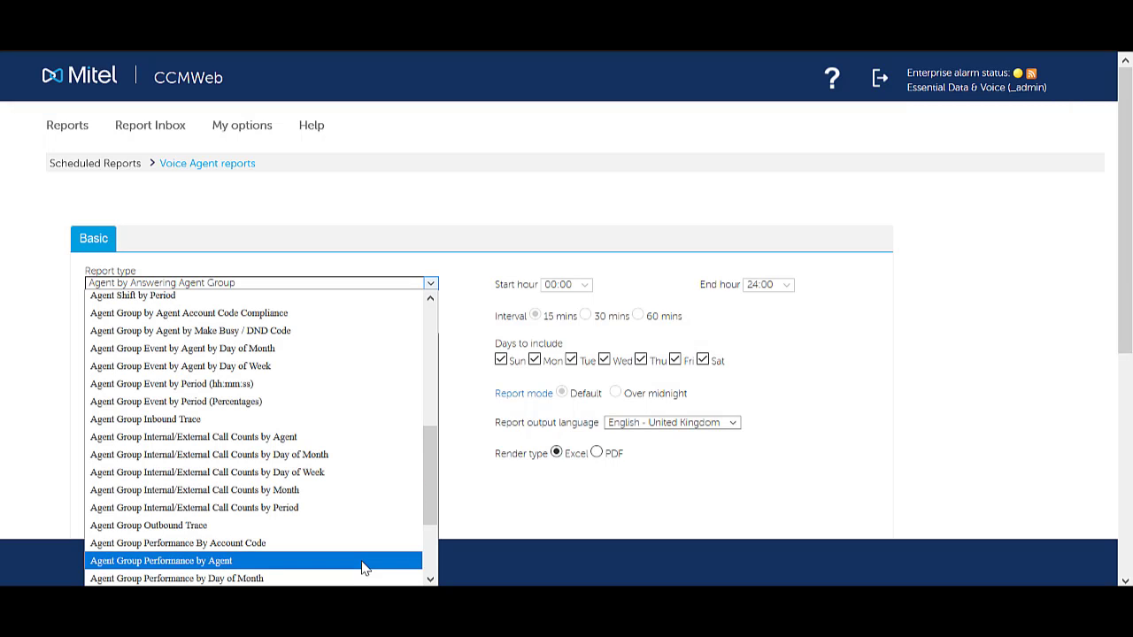
click(362, 567)
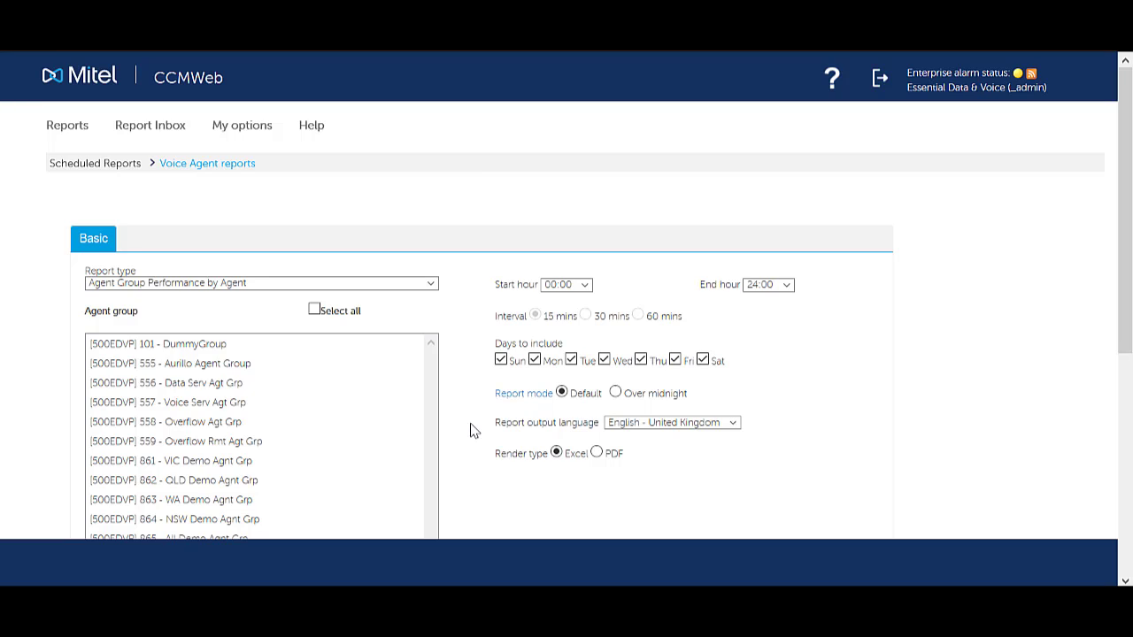
click(372, 403)
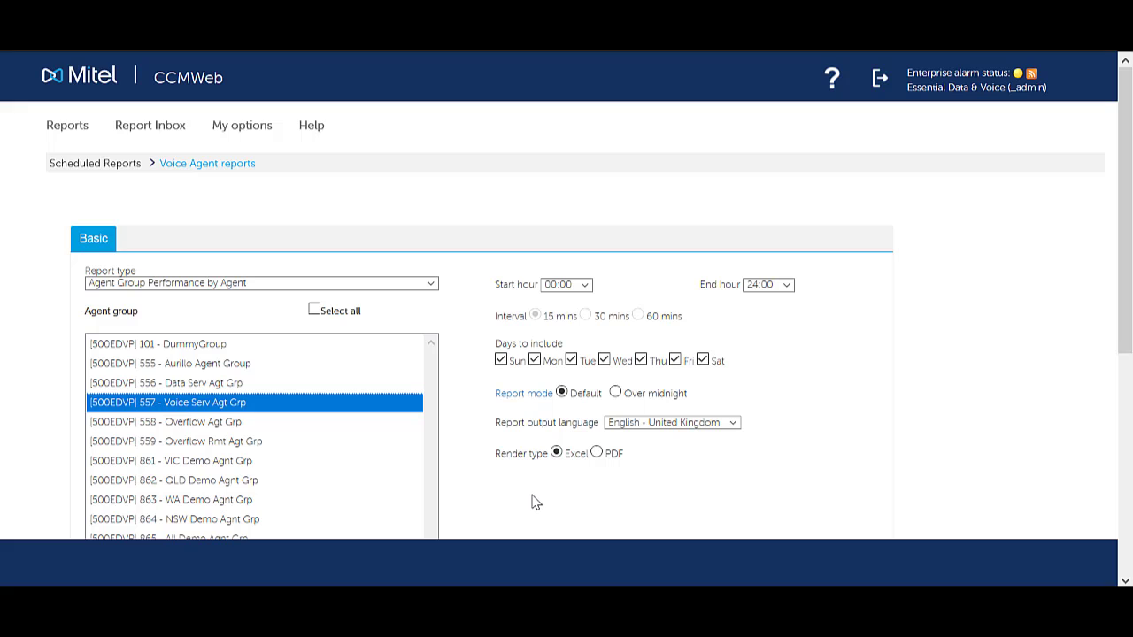
scroll(545, 469, down, 5)
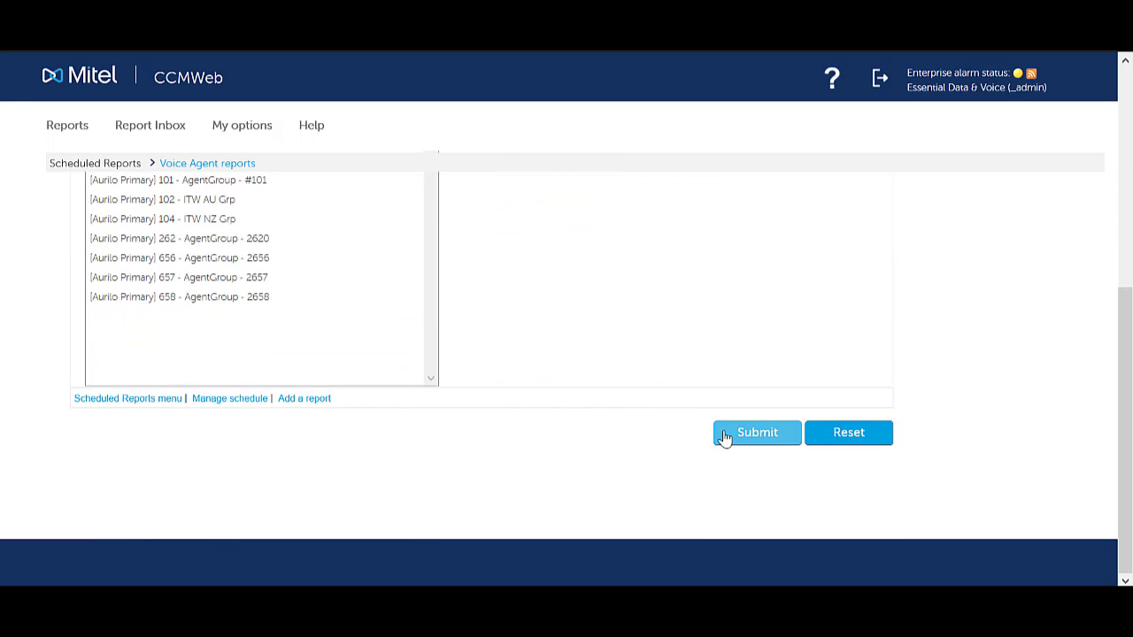
click(723, 435)
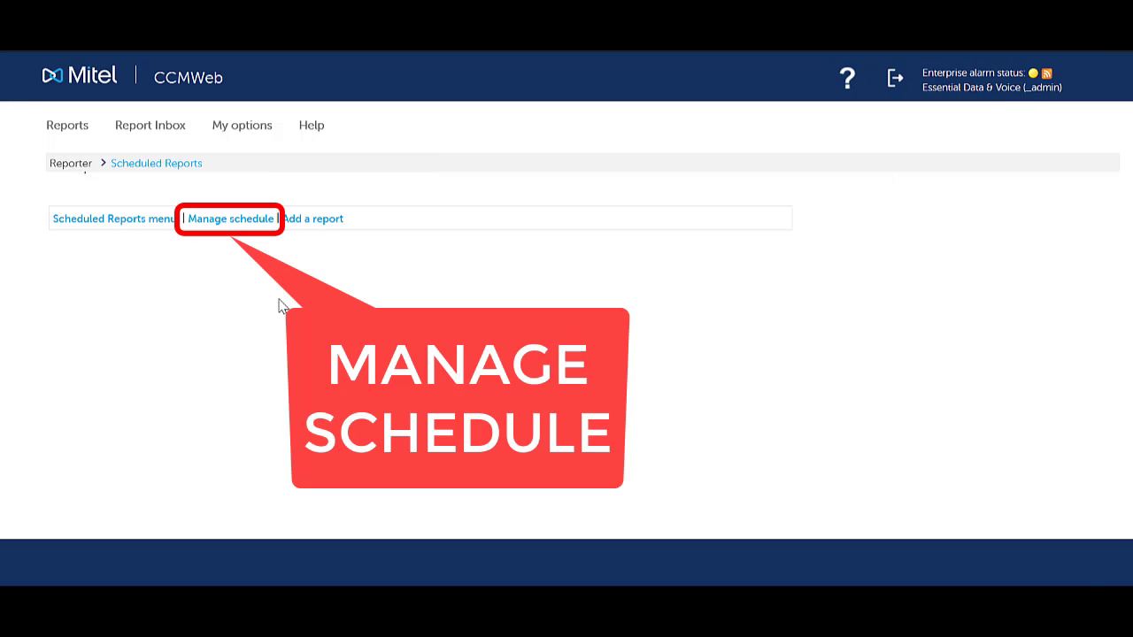
- Open the schedule's management page and review the reports assigned to it
click(237, 225)
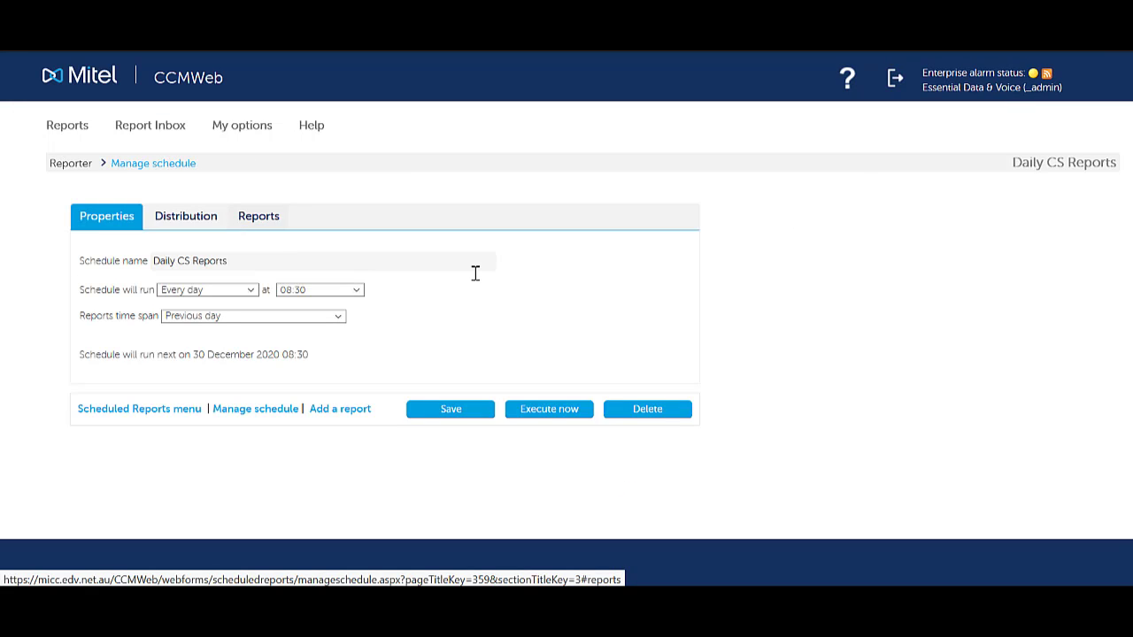
click(266, 222)
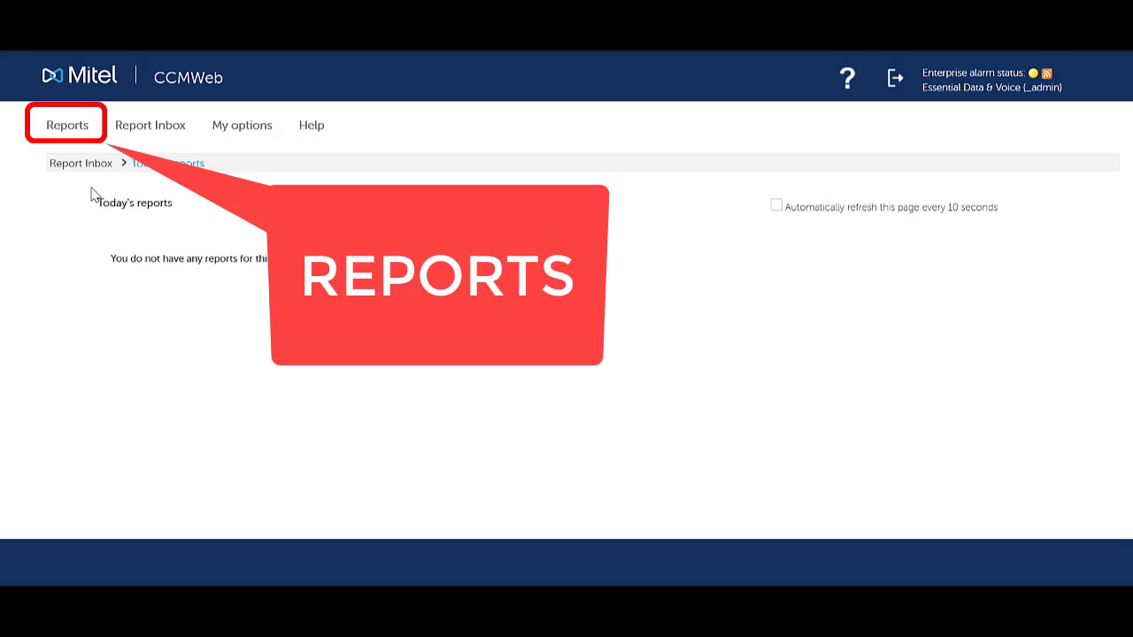
- Open the existing Daily CS Reports schedule for editing from the scheduled reports
click(86, 140)
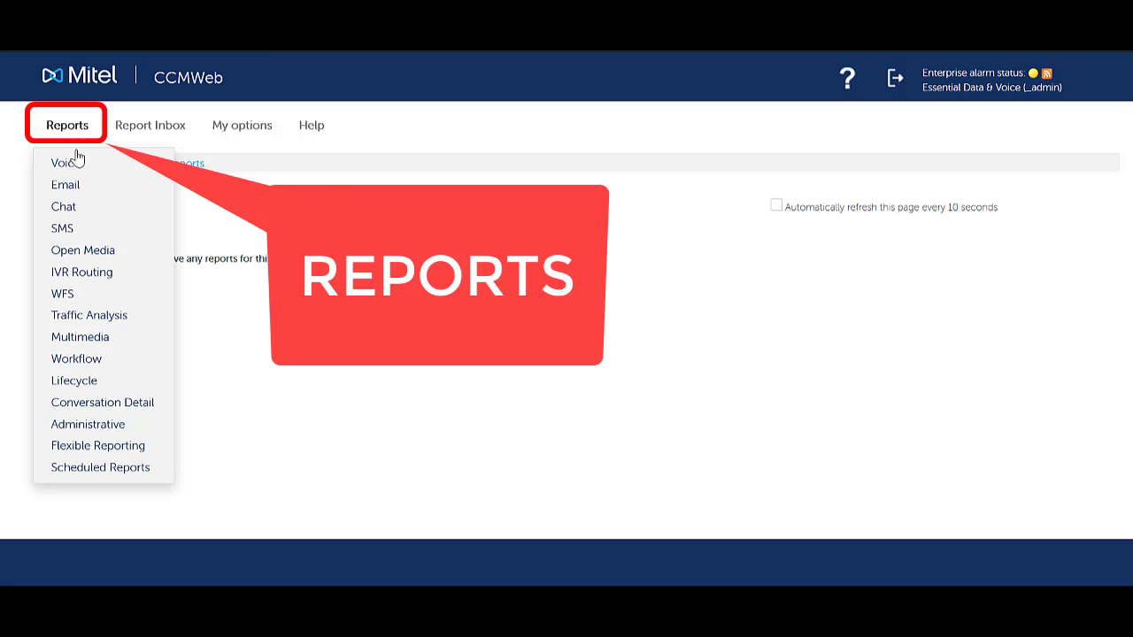
click(102, 467)
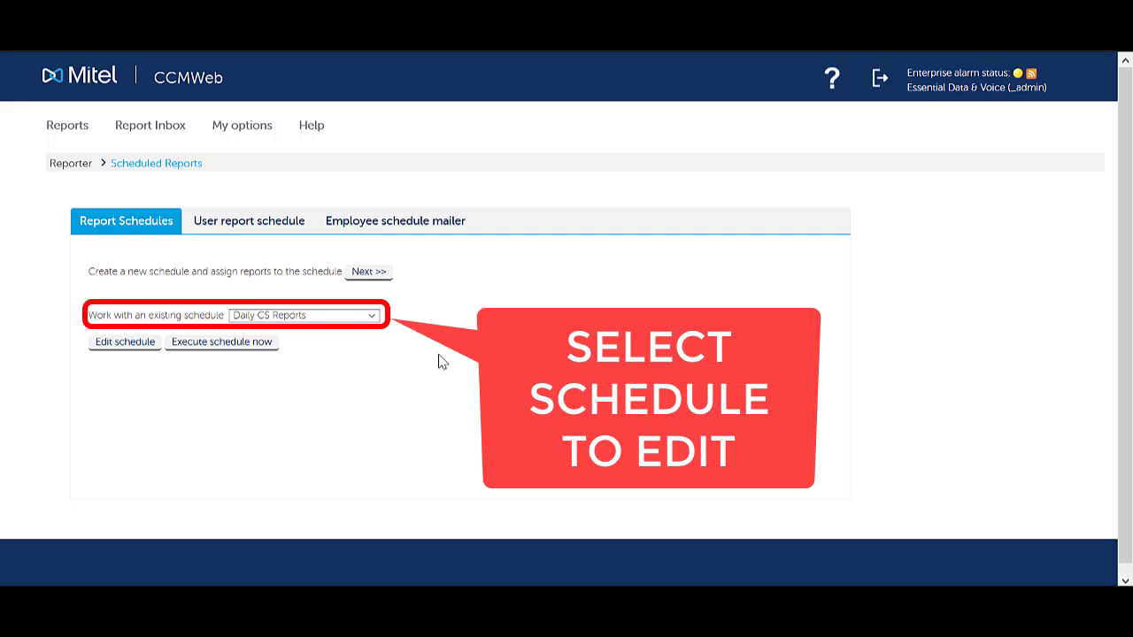
click(371, 316)
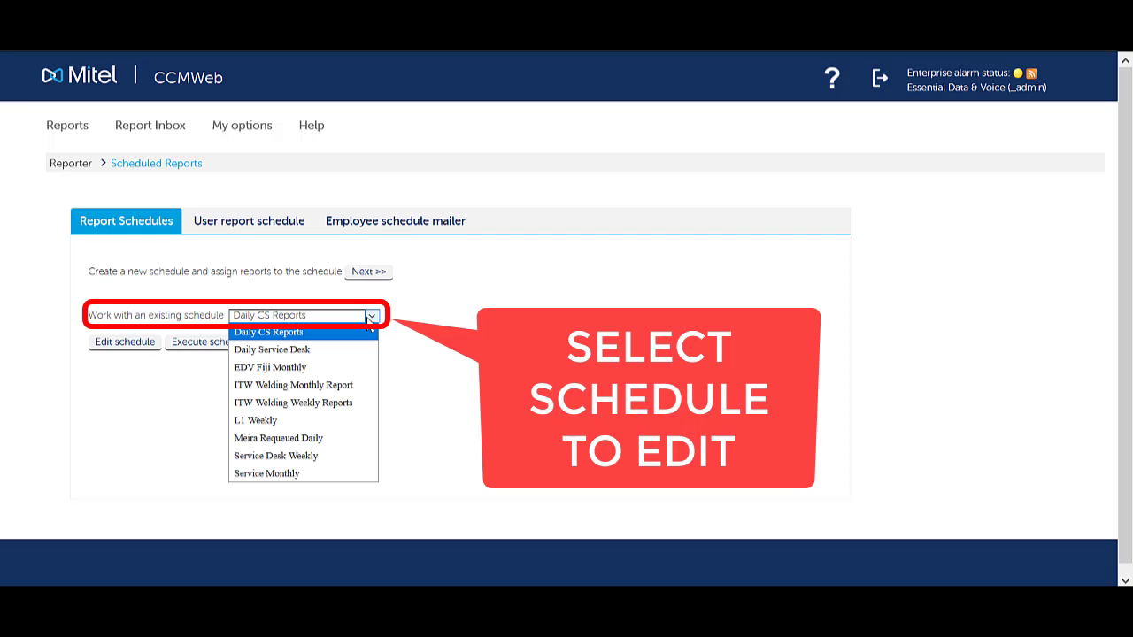
click(365, 333)
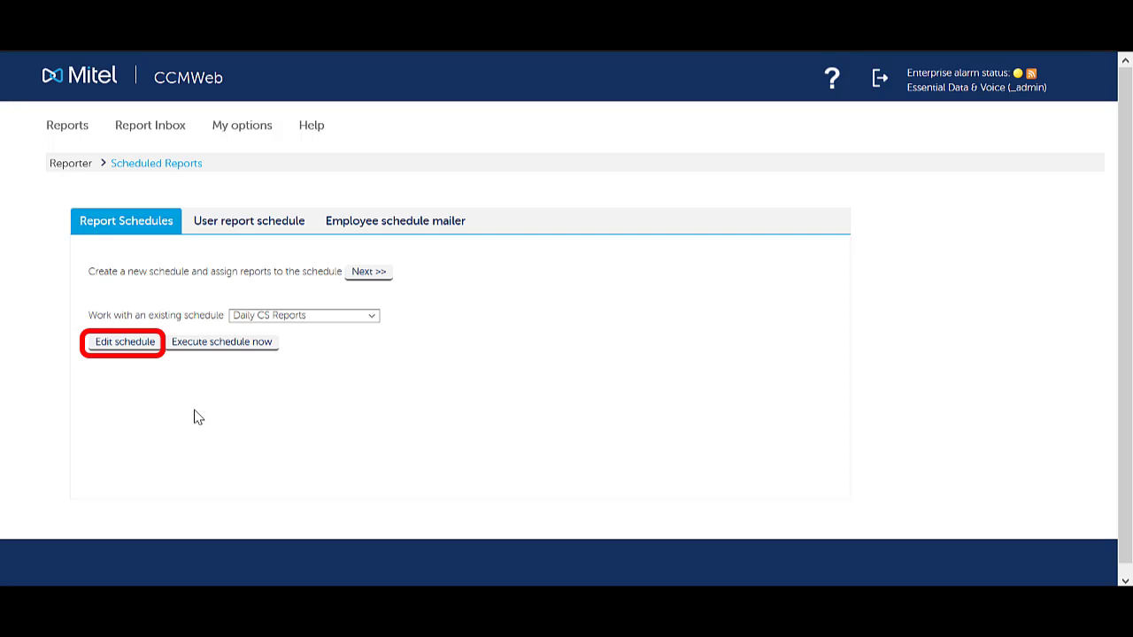
click(147, 346)
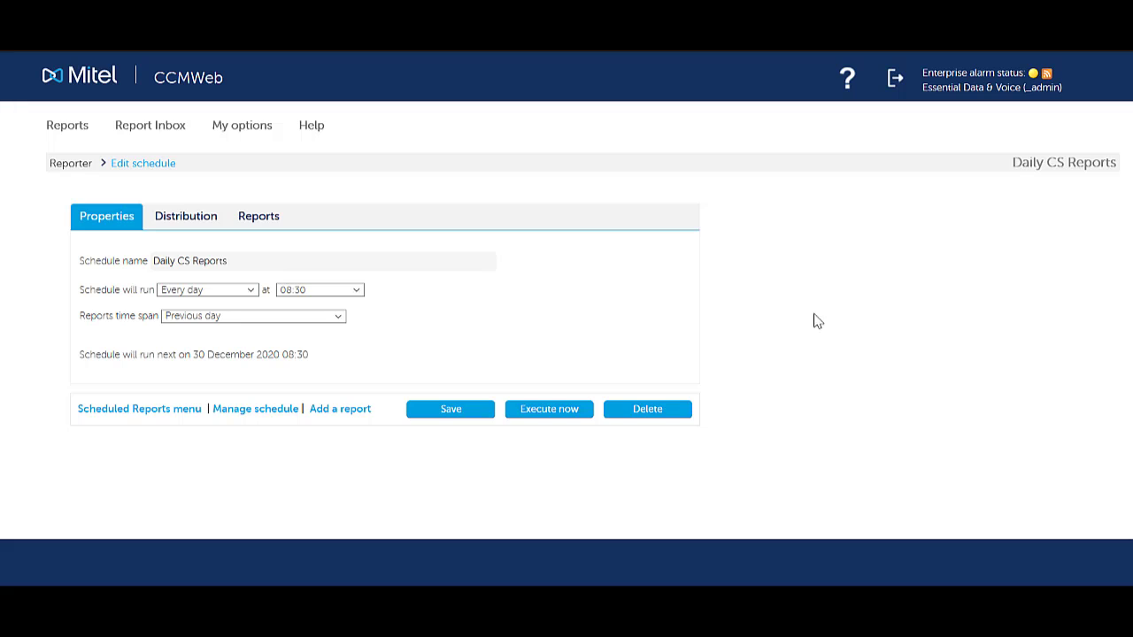
- Review the schedule's distribution settings and delete the Agent Group Performance by Agent report from its assigned reports
click(208, 228)
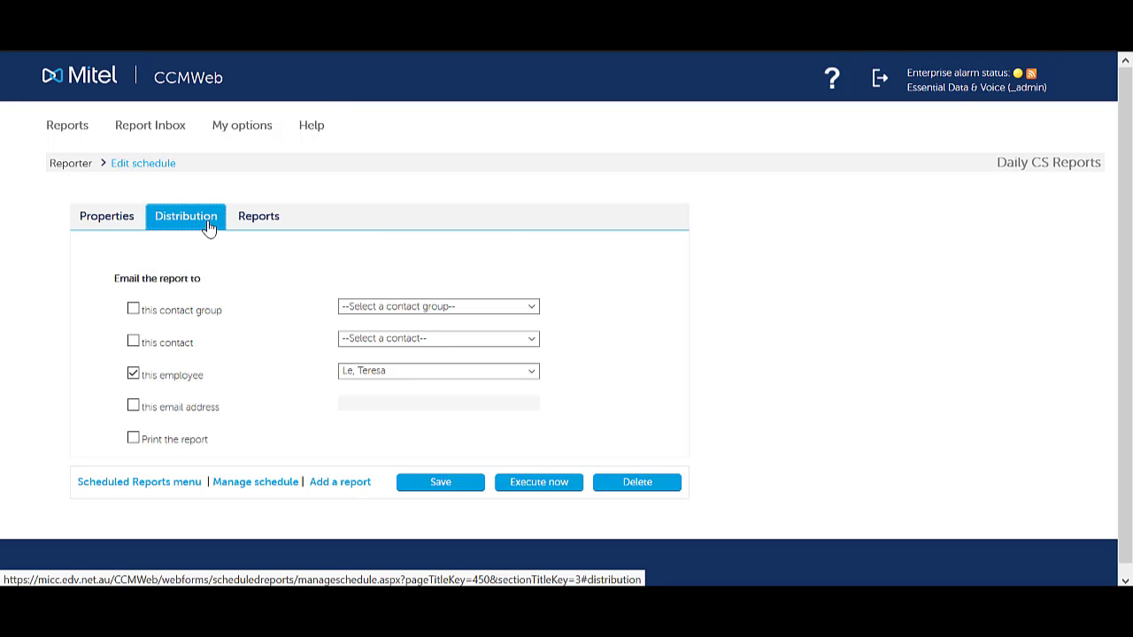
click(258, 222)
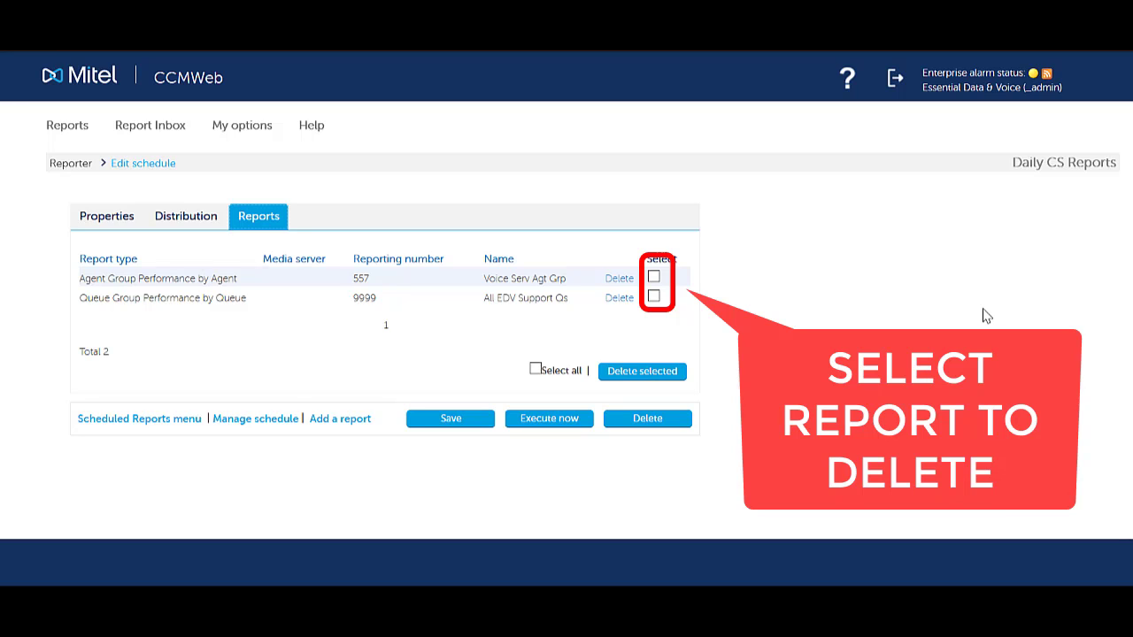
click(654, 277)
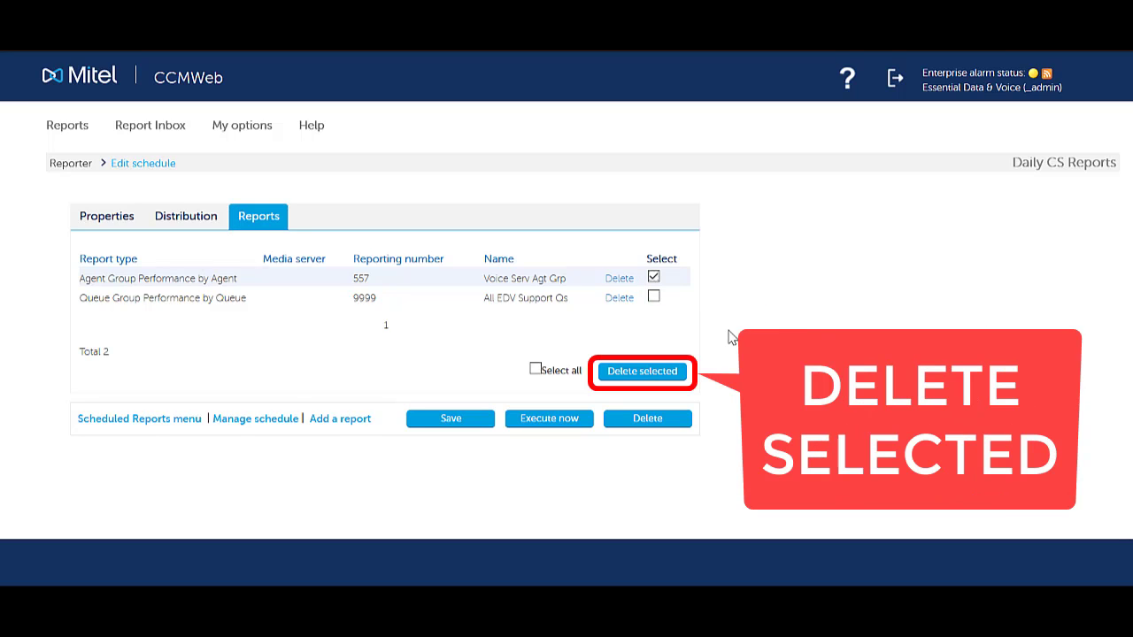
click(643, 371)
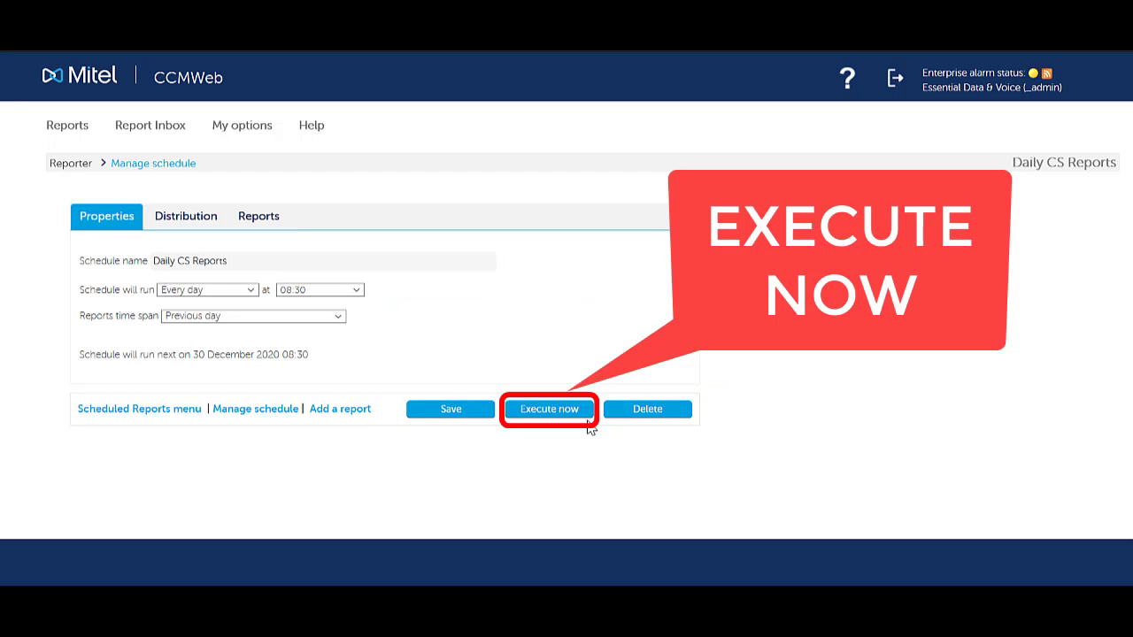
- Execute the Daily CS Reports schedule immediately and return to the scheduled reports overview
click(575, 410)
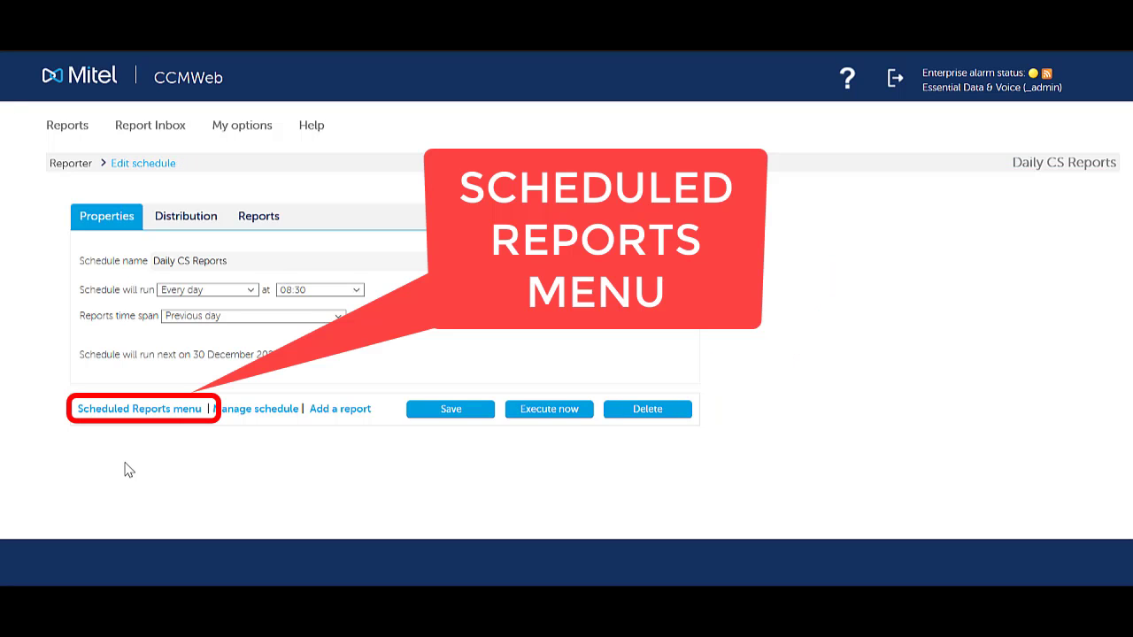
click(152, 411)
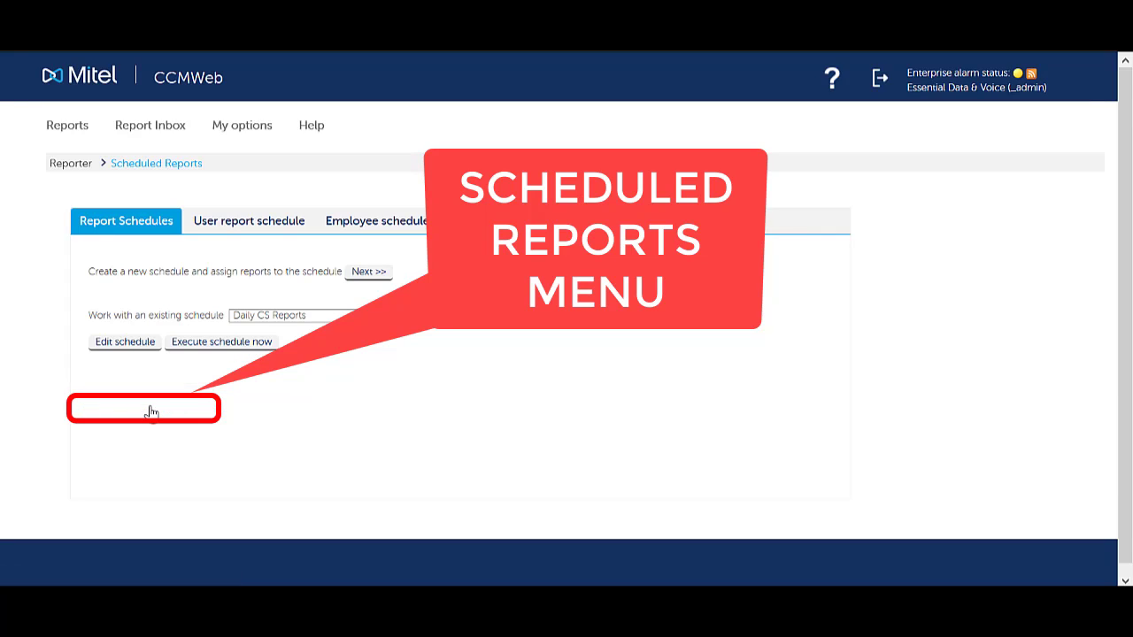